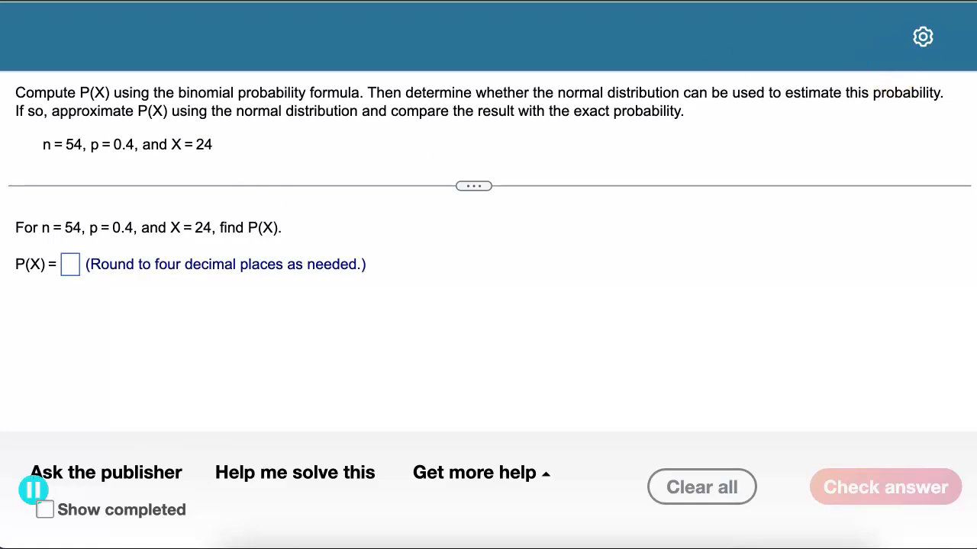
Switch to StatCrunch and open the Binomial calculator
key(ctrl+Tab)
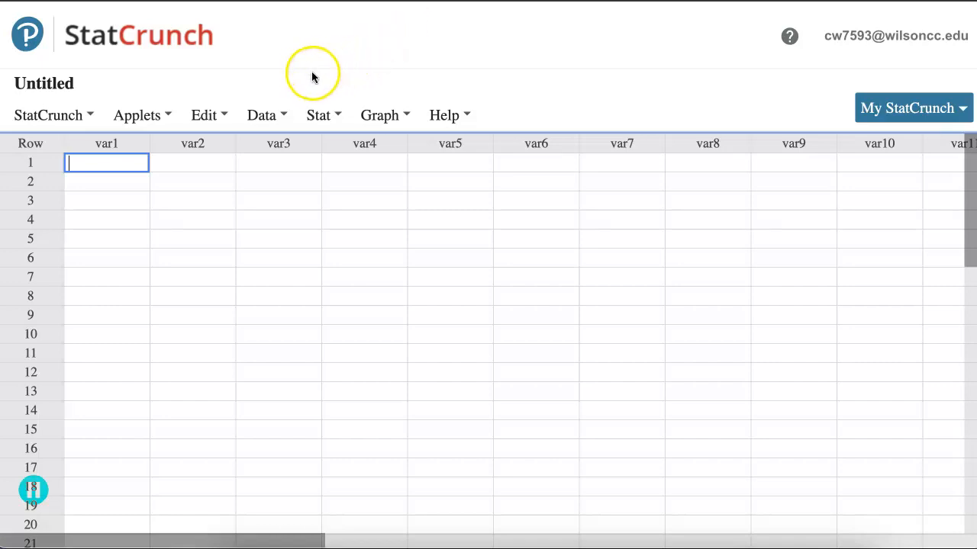
click(324, 120)
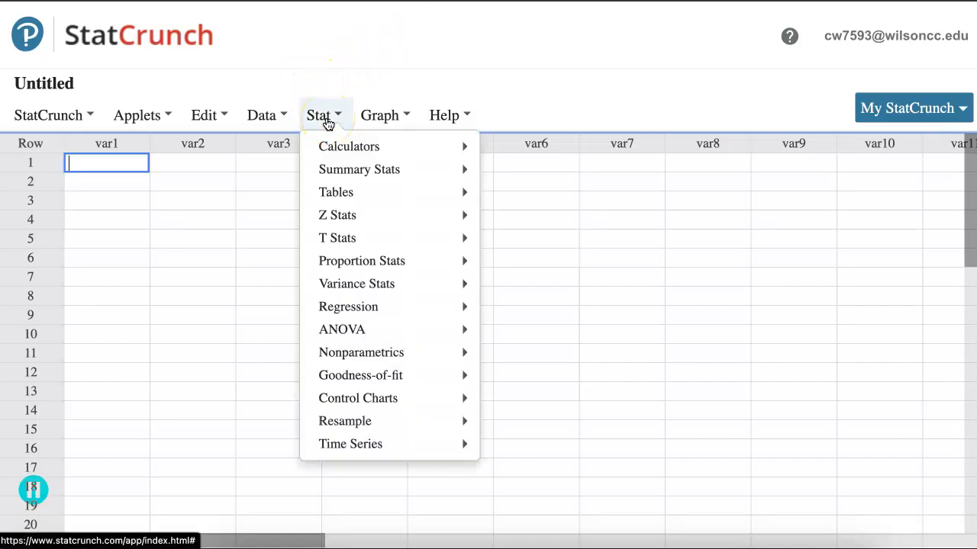
click(349, 147)
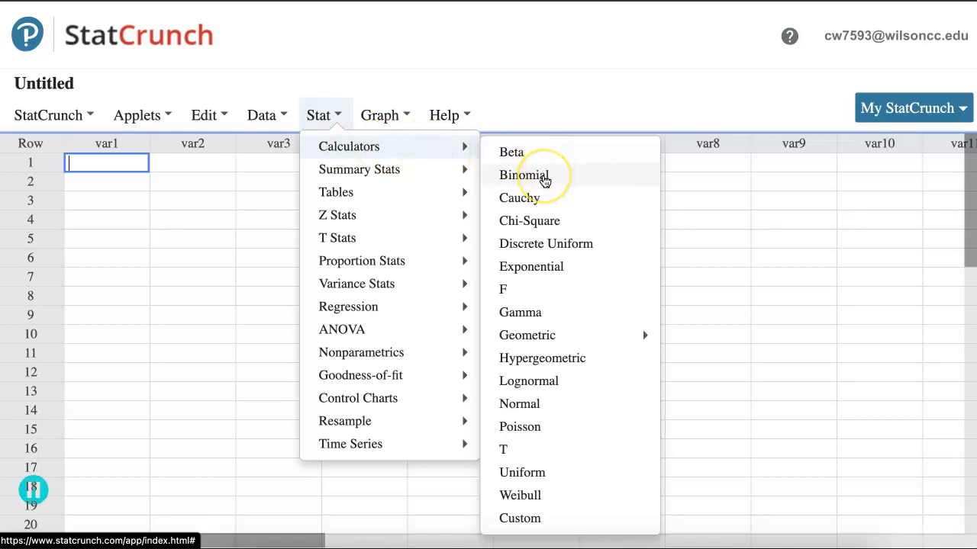
click(545, 177)
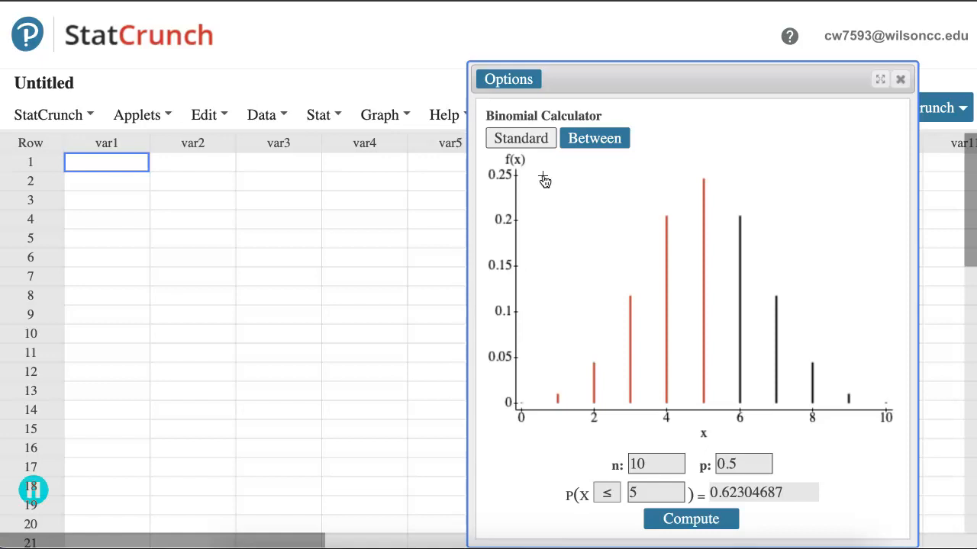
Set the binomial calculator's n to 54 and p to 0.4
click(658, 466)
key(BackSpace)
key(BackSpace)
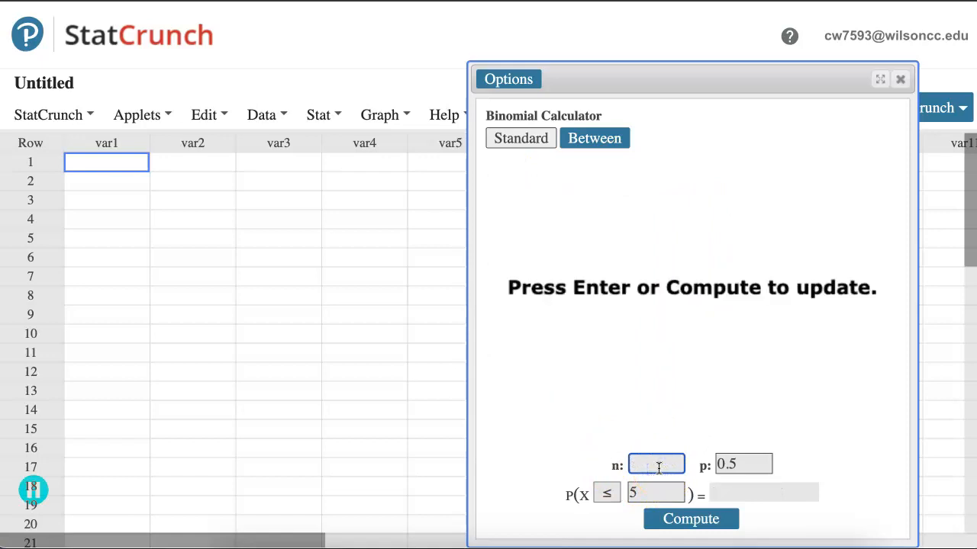
text(54)
key(Tab)
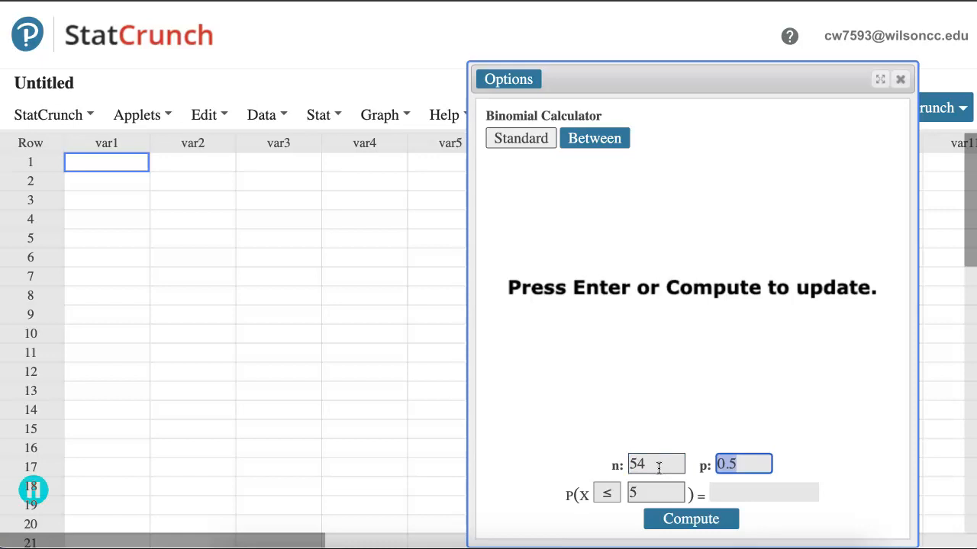
text(0.4)
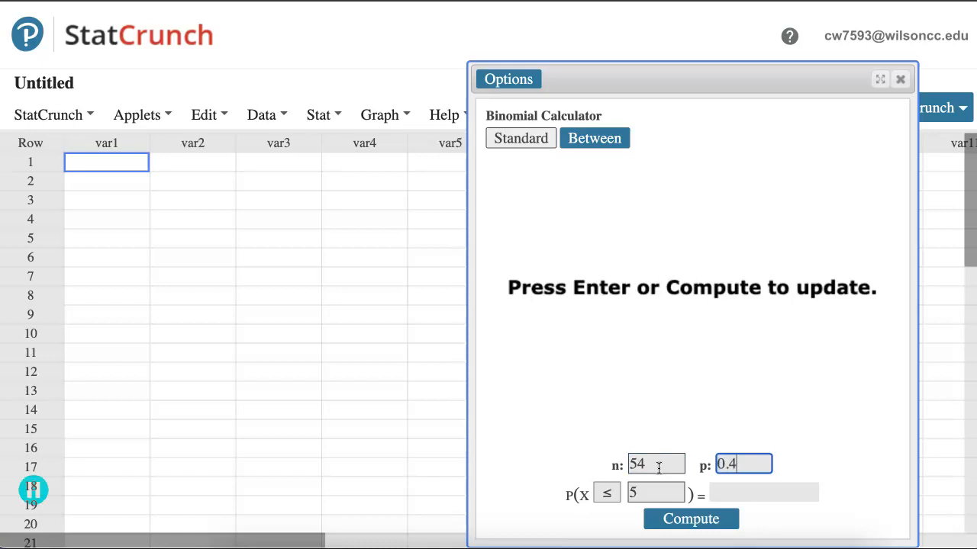
Change the probability comparison to equals, set X to 24, and compute the exact probability
click(606, 494)
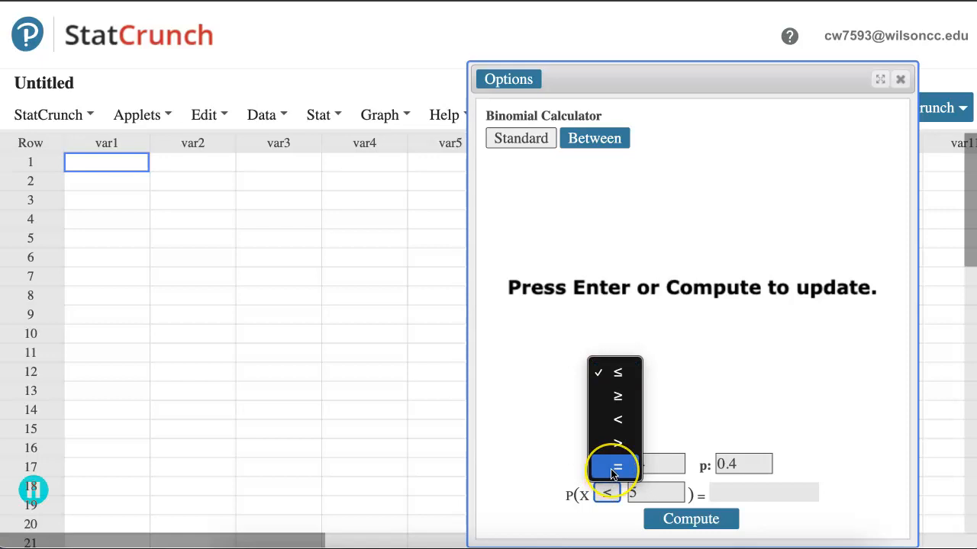
click(614, 468)
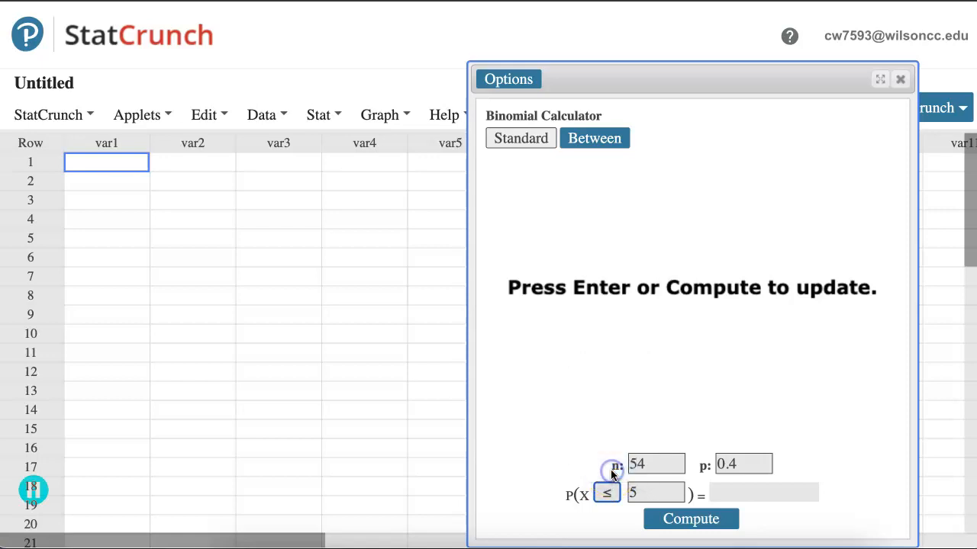
click(652, 493)
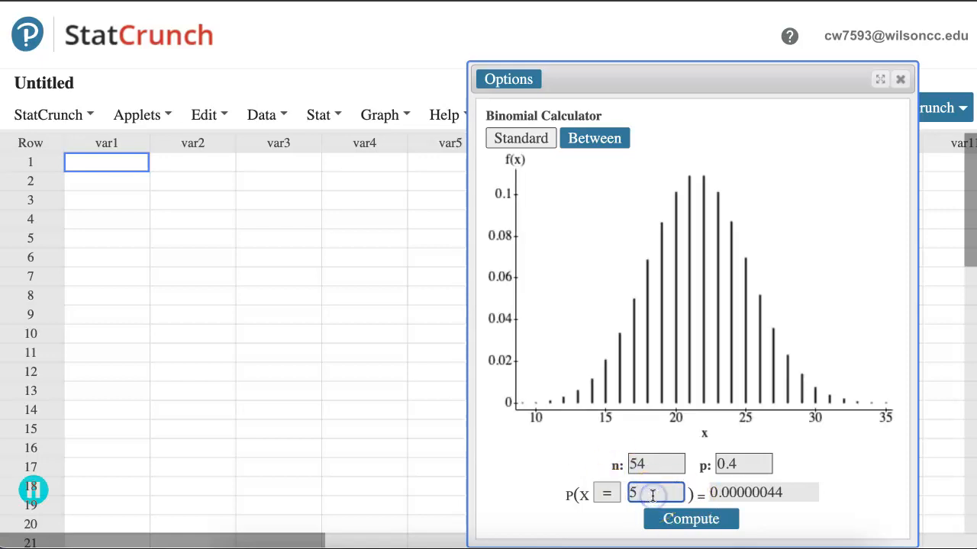
key(BackSpace)
text(24)
click(688, 518)
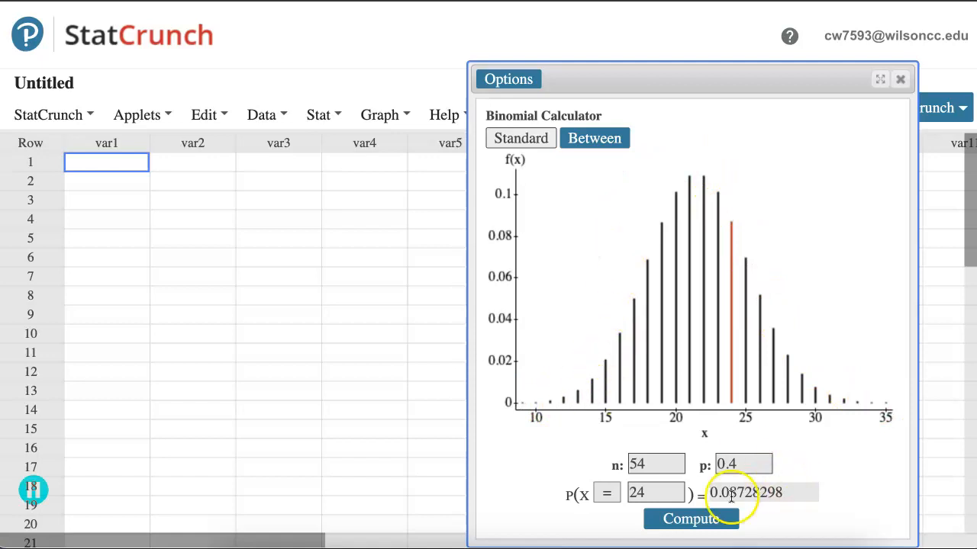
Copy the binomial result into the homework question's P(X) answer, rounded to 0.0873, and check the answer
drag(710, 493, 754, 497)
key(ctrl+c)
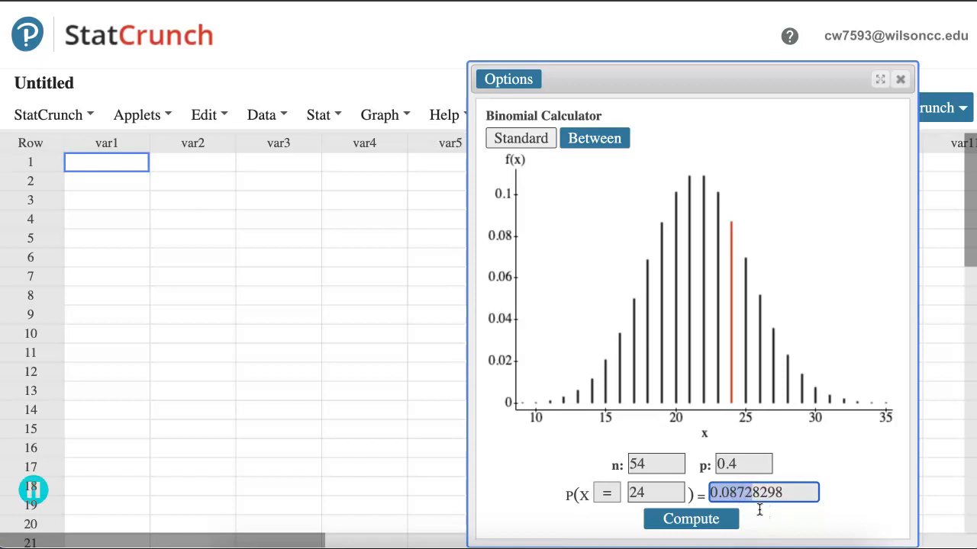
click(235, 2)
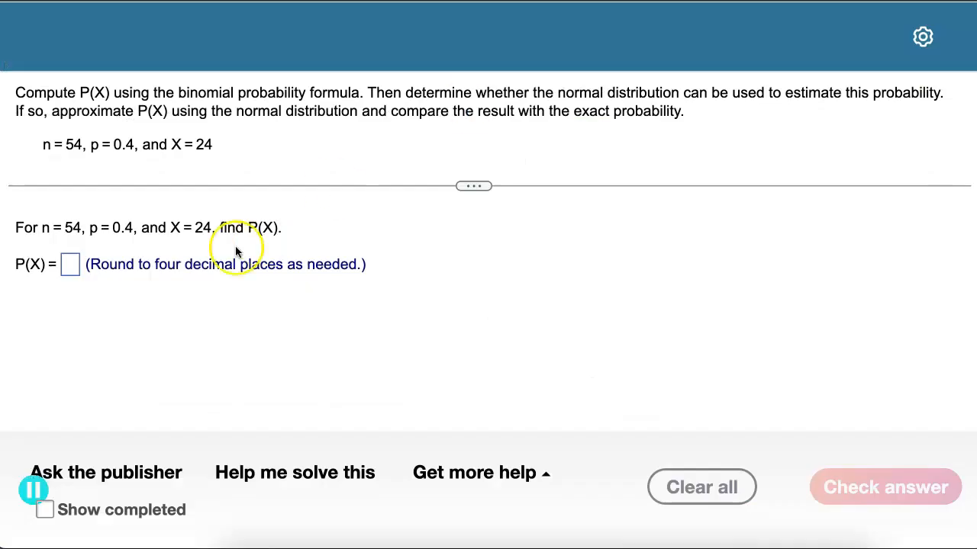
click(72, 269)
key(ctrl+v)
key(BackSpace)
text(3)
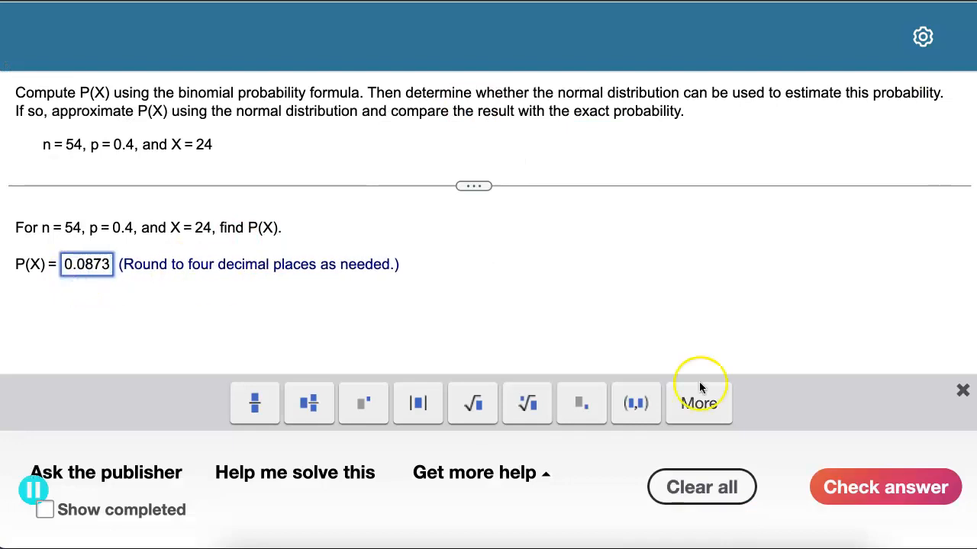
click(882, 490)
click(497, 316)
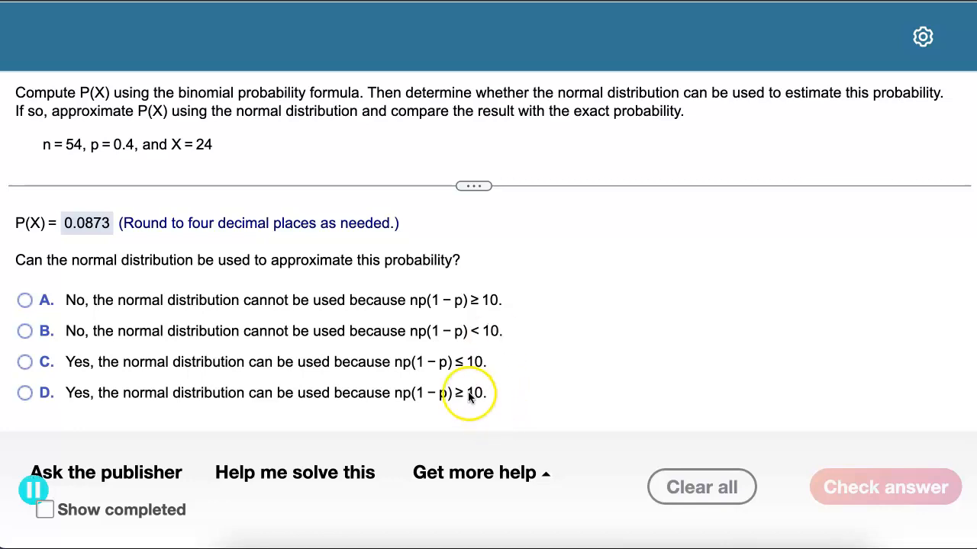
Submit that the normal distribution can be used because np(1 − p) ≥ 10, and select choice A for the approximate P(X)
click(23, 394)
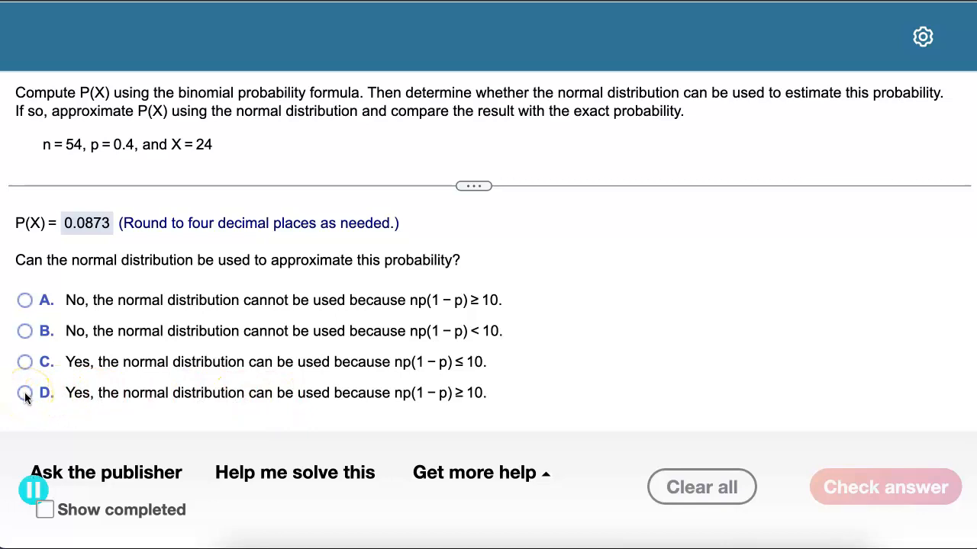
click(24, 394)
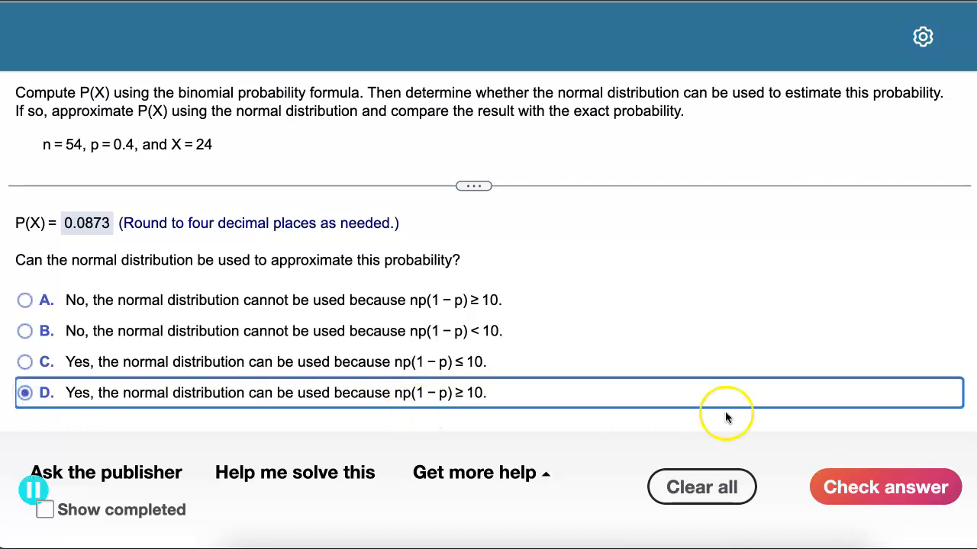
click(904, 499)
click(510, 330)
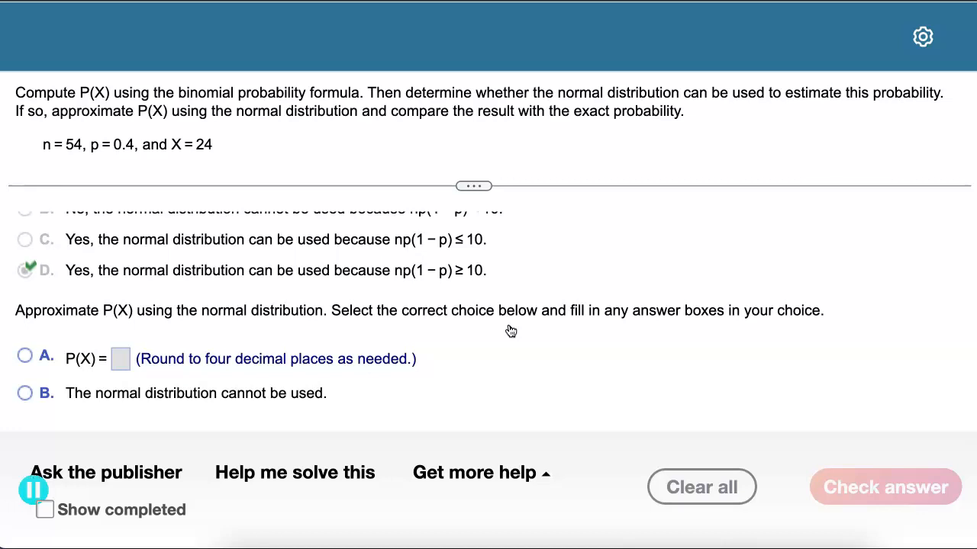
click(25, 356)
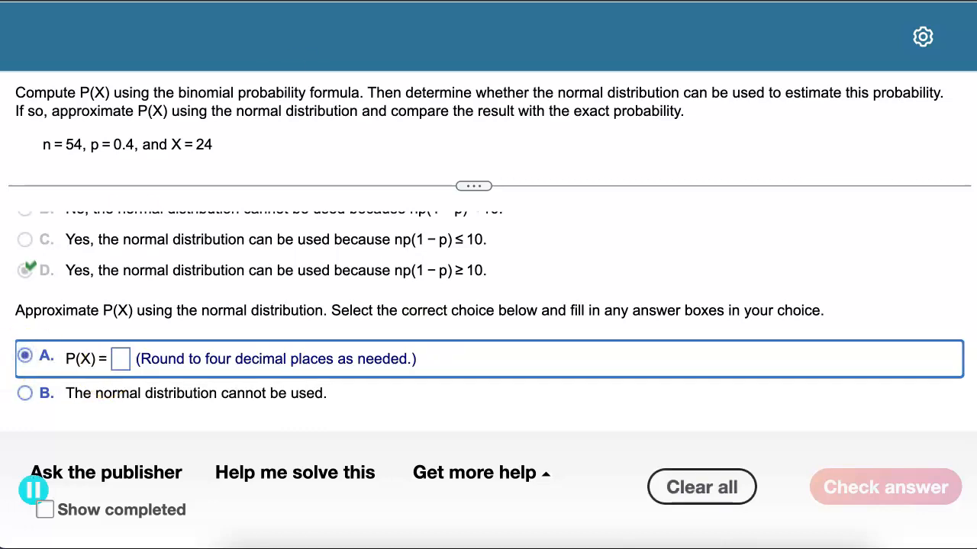
Switch to StatCrunch, close the Binomial calculator, and open the Normal calculator in Between mode
key(ctrl+Tab)
click(902, 78)
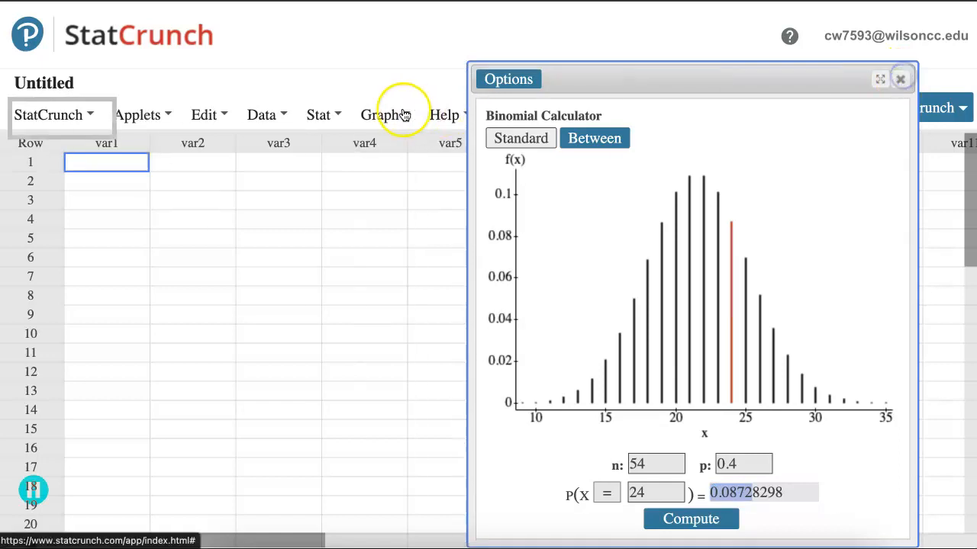
click(319, 115)
mouse_move(339, 147)
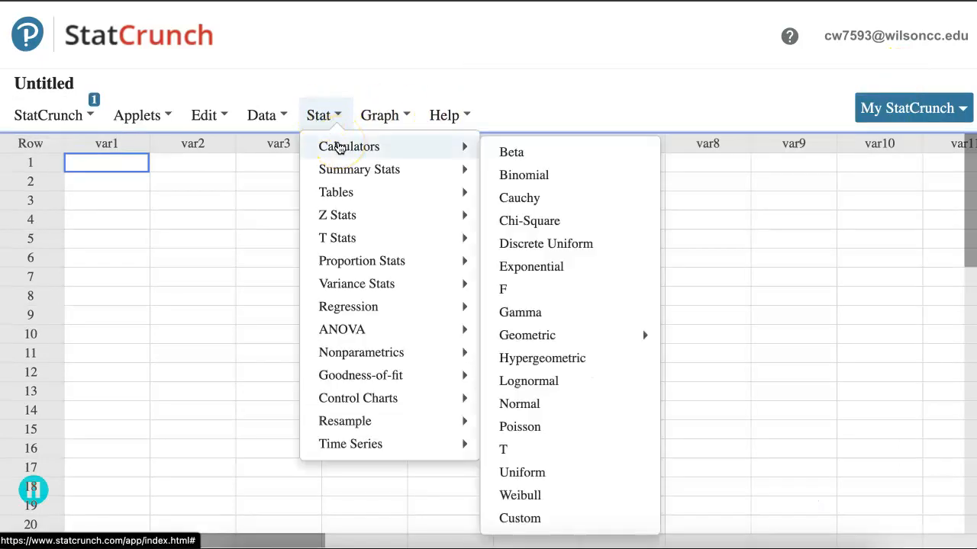
click(530, 407)
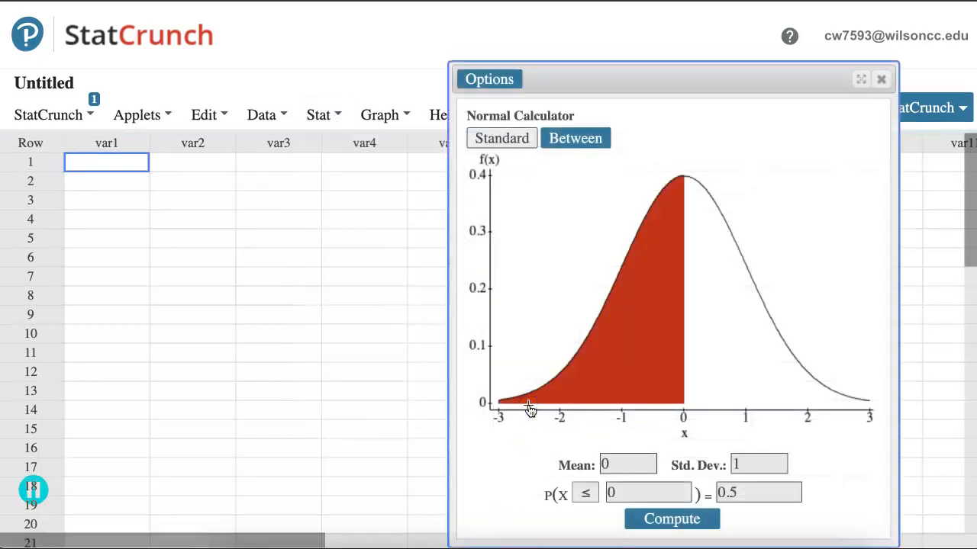
click(561, 139)
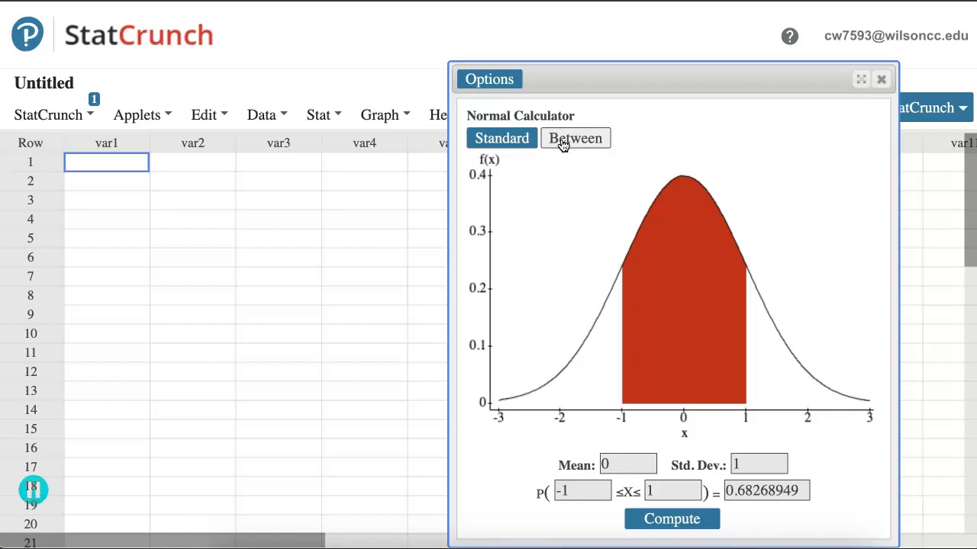
click(579, 138)
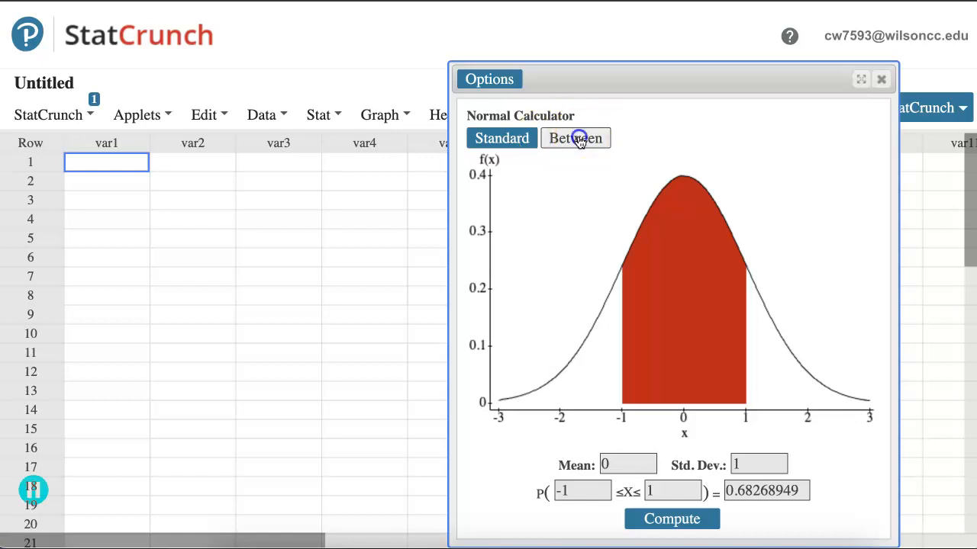
Consult the mean and standard deviation formulas, and set the normal calculator's mean to 21.6 and standard deviation to 3.6
click(615, 465)
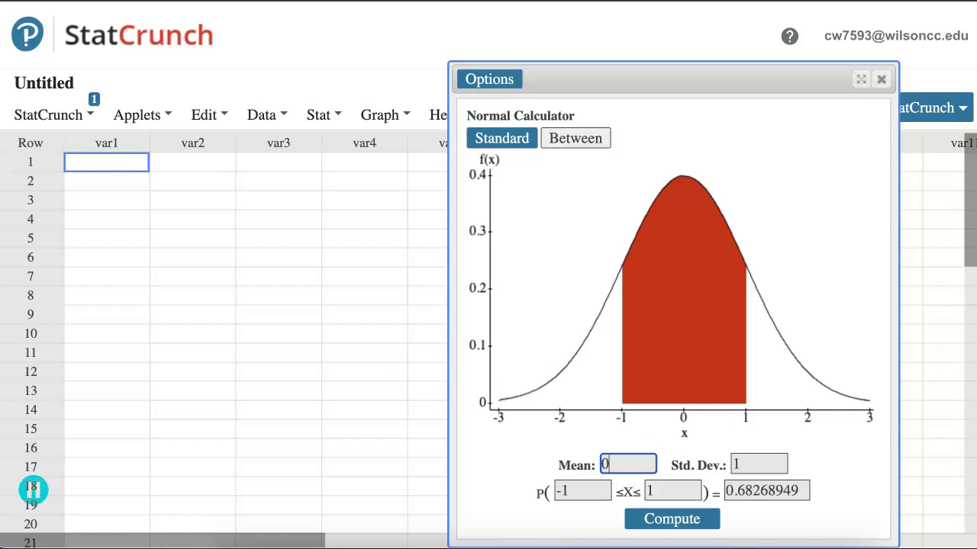
key(super+Tab)
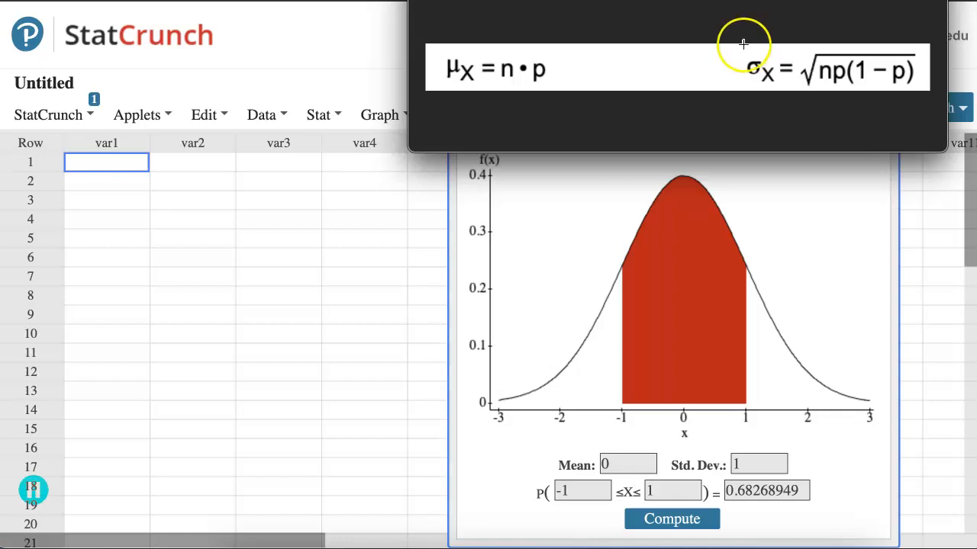
click(626, 462)
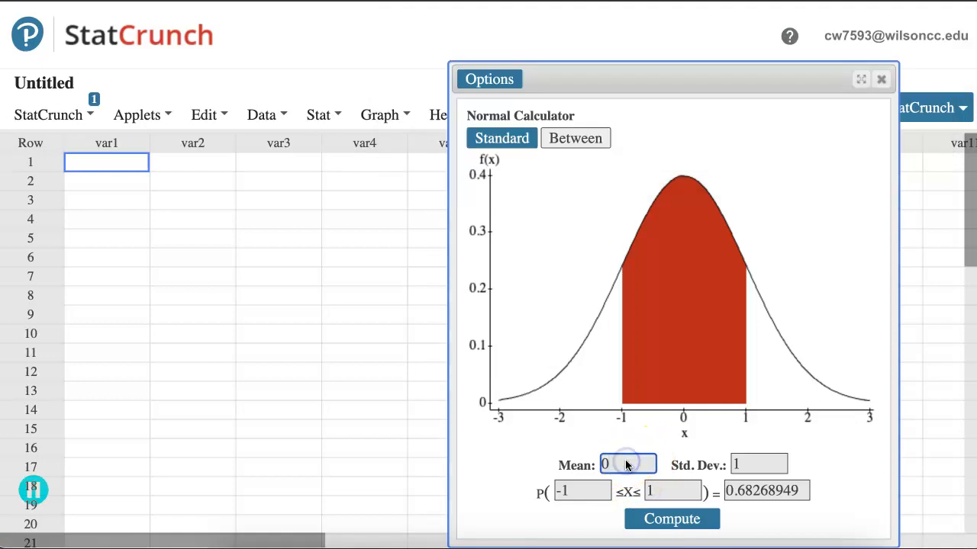
key(BackSpace)
text(21.6)
key(Tab)
text(3.6)
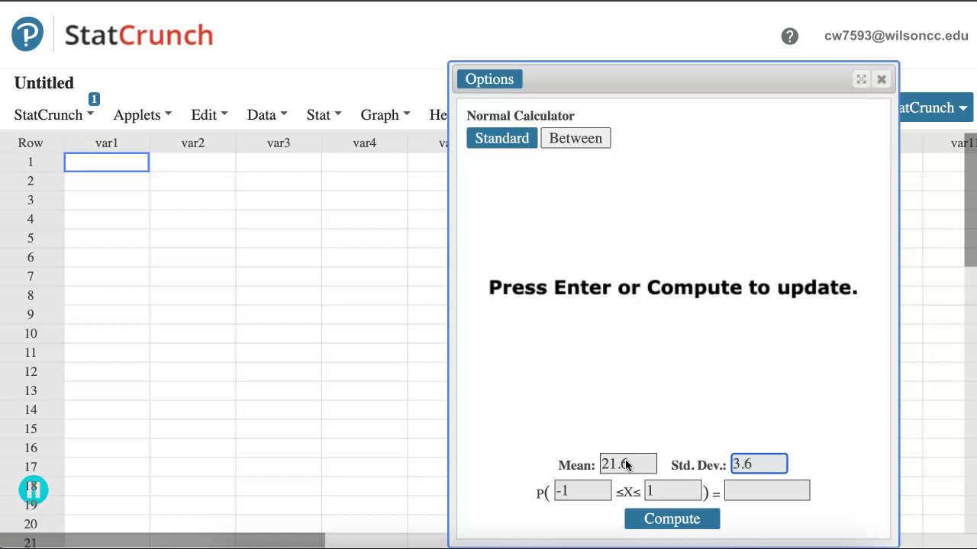
Compute the normal probability that X lies between 23.5 and 24.5
click(589, 491)
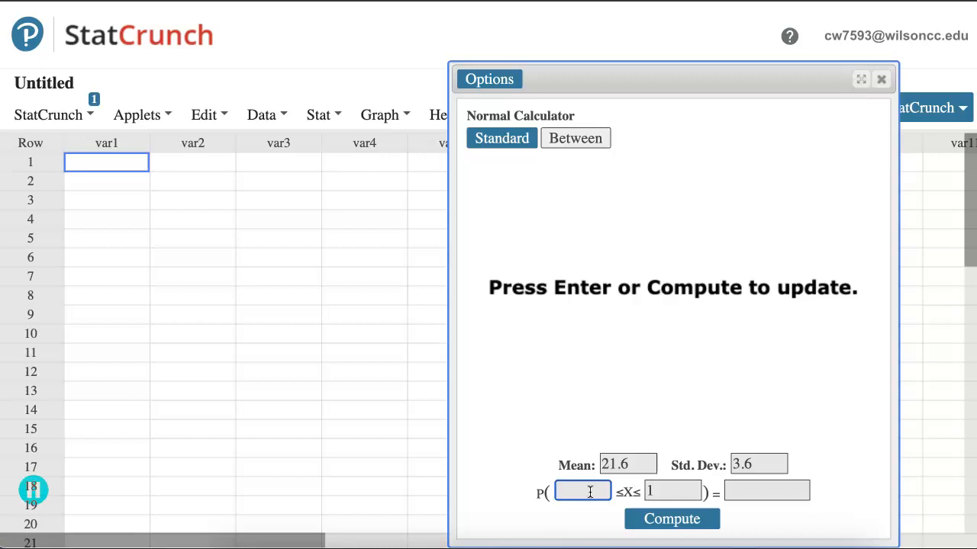
text(23.5)
key(Tab)
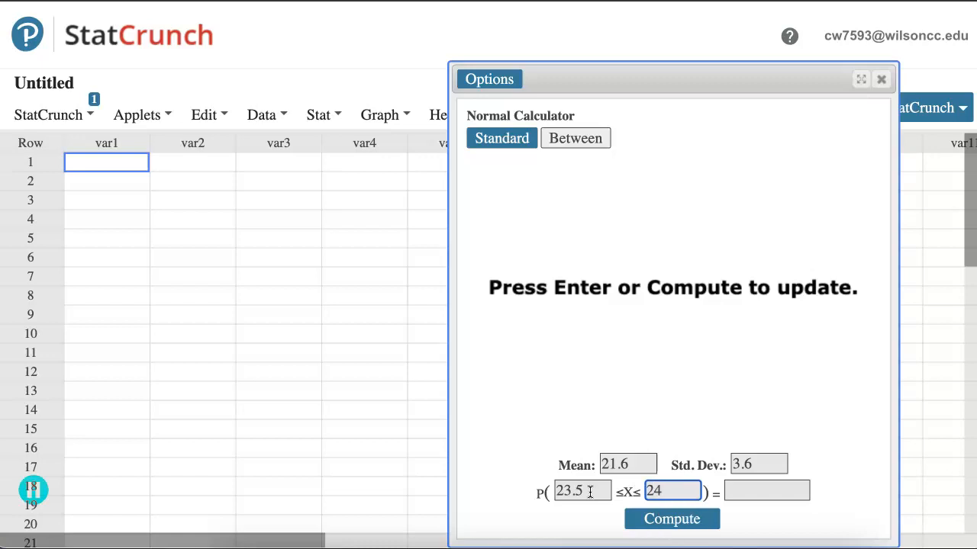
click(687, 525)
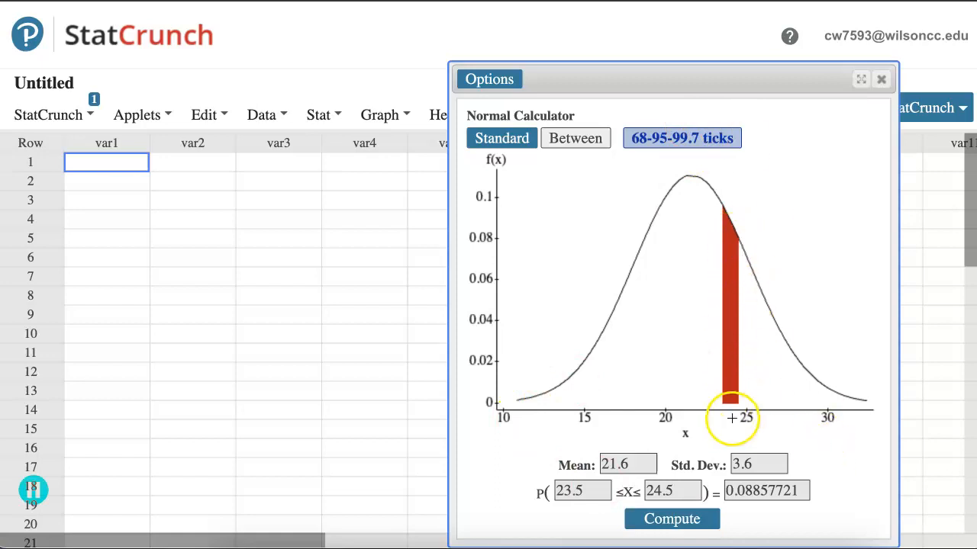
Copy the normal result into choice A's P(X) answer in the homework question, rounded to 0.0886
double_click(730, 491)
drag(756, 495, 767, 496)
key(ctrl+c)
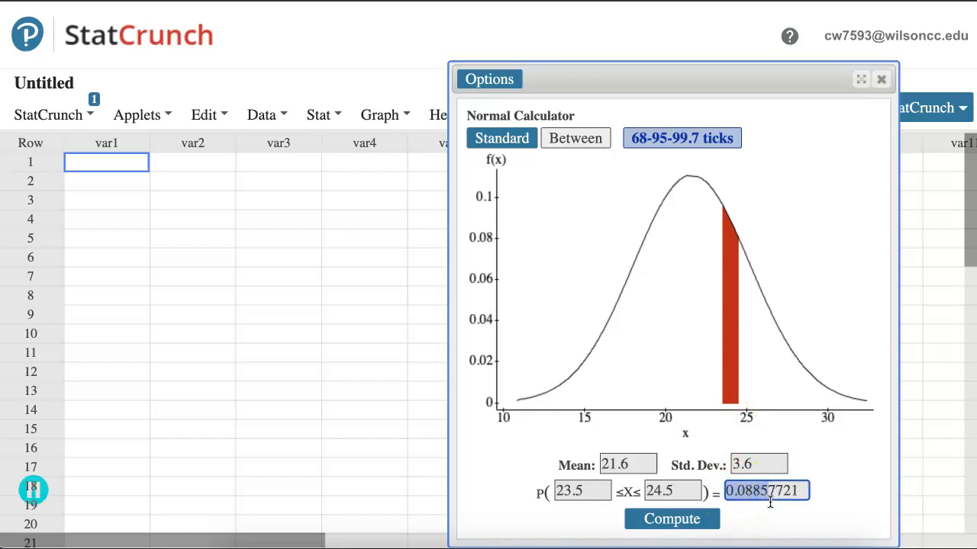
click(679, 2)
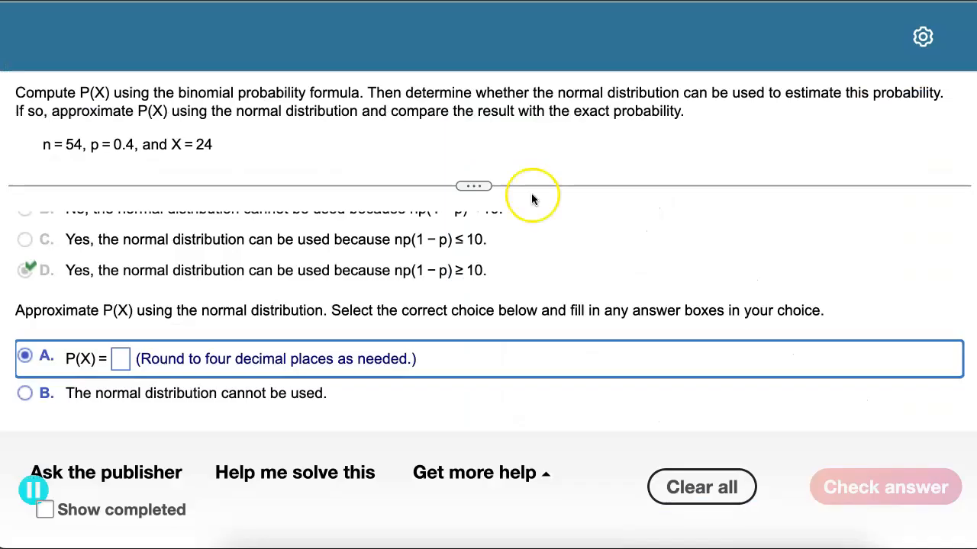
click(122, 360)
key(ctrl+v)
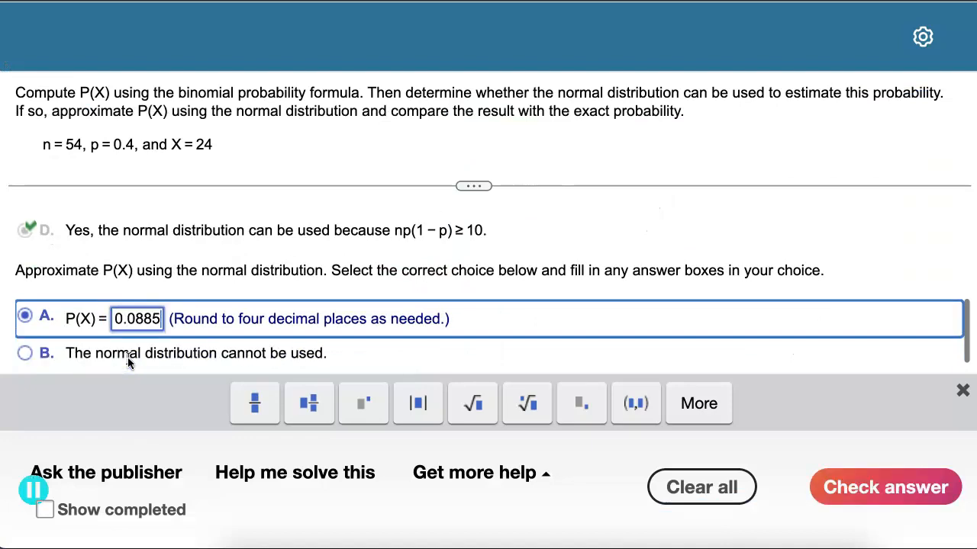
key(BackSpace)
text(6)
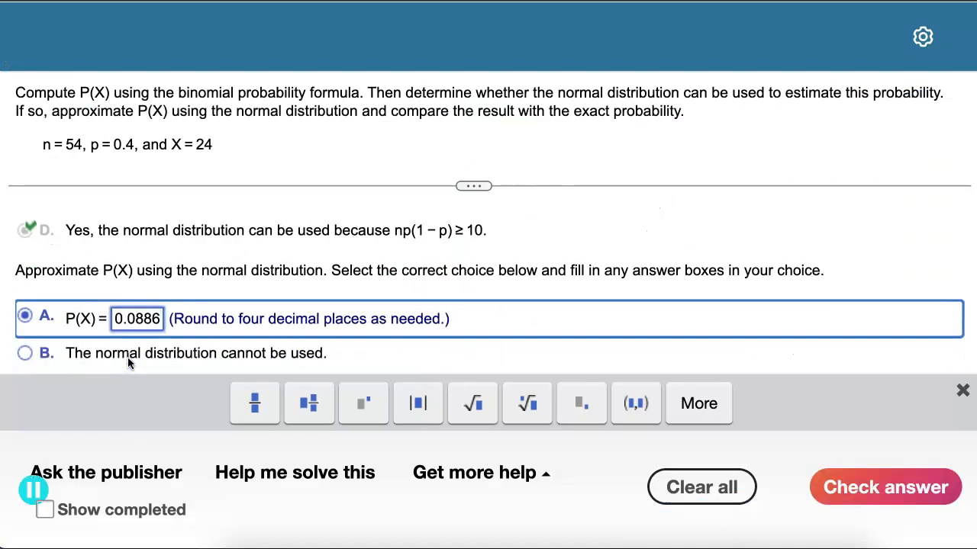
Submit the normal approximation answer for checking and dismiss the feedback message
click(884, 489)
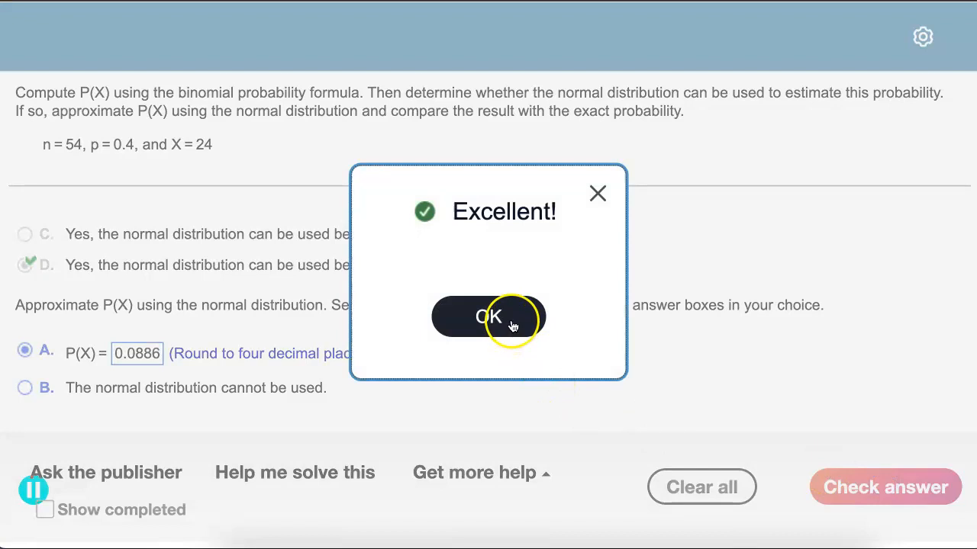
click(513, 323)
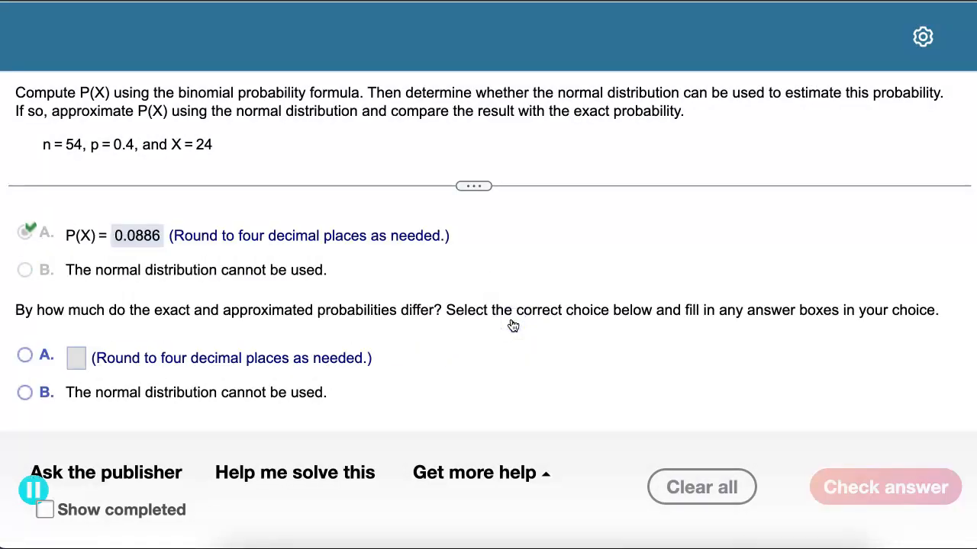
Compare the exact and approximated probabilities, enter their difference as 0.0013 in choice A, submit it for checking and dismiss the feedback
scroll(513, 326, up, 3)
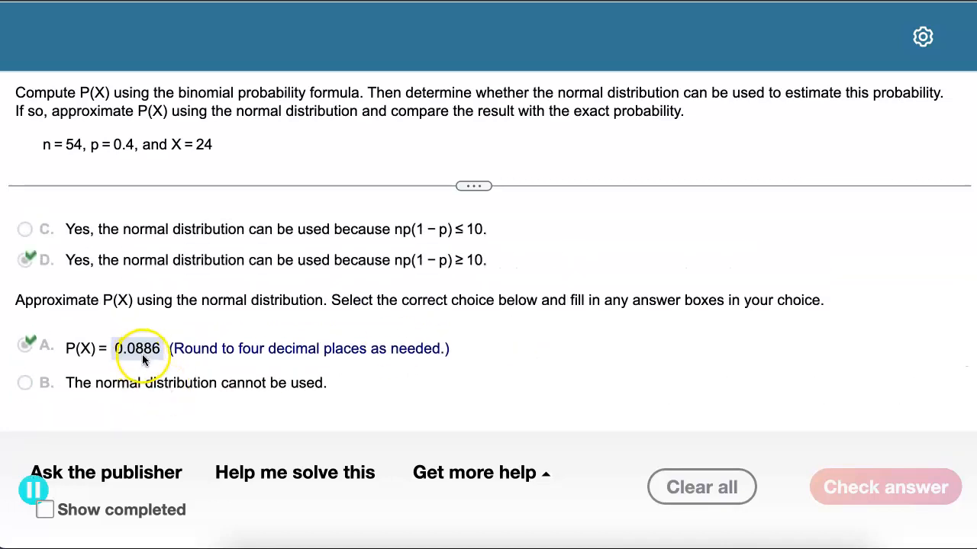
scroll(145, 360, up, 5)
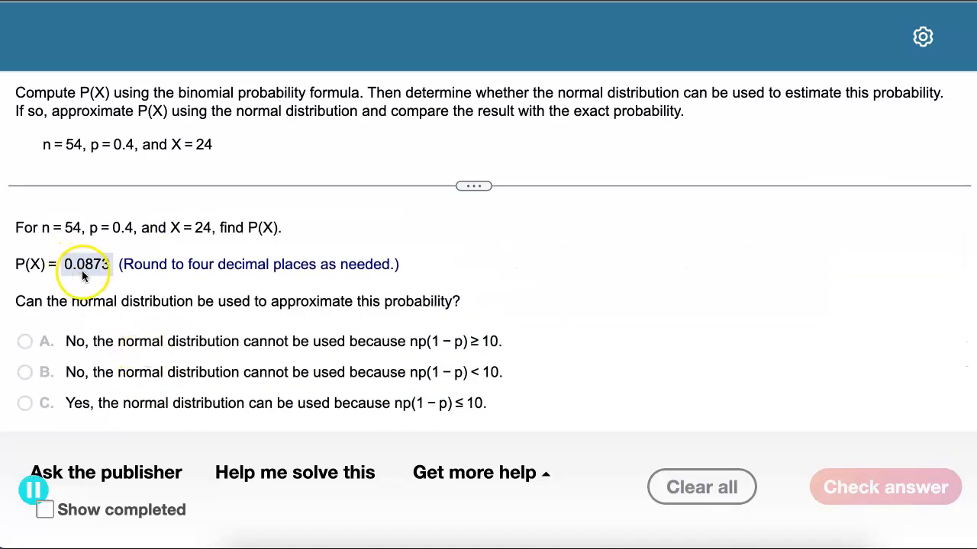
scroll(273, 403, down, 5)
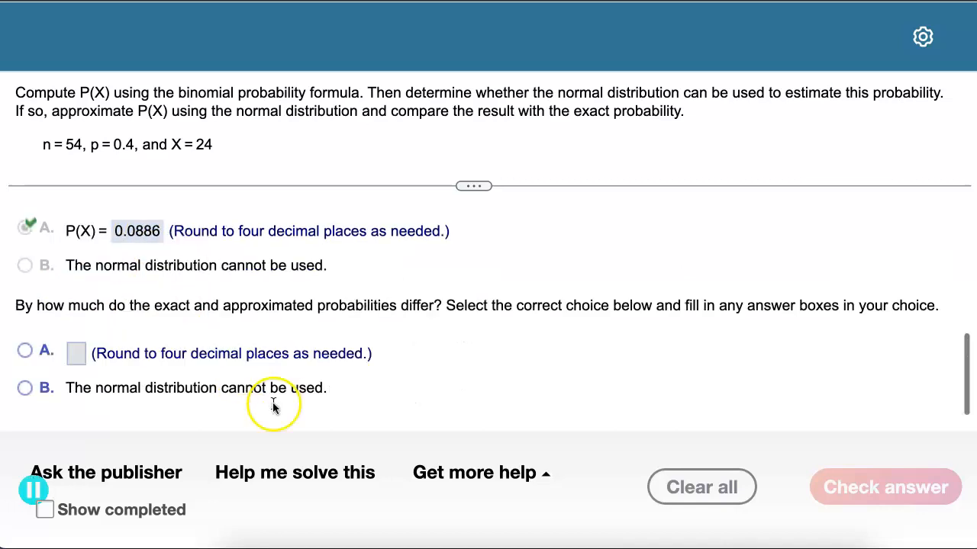
click(78, 368)
text(0.)
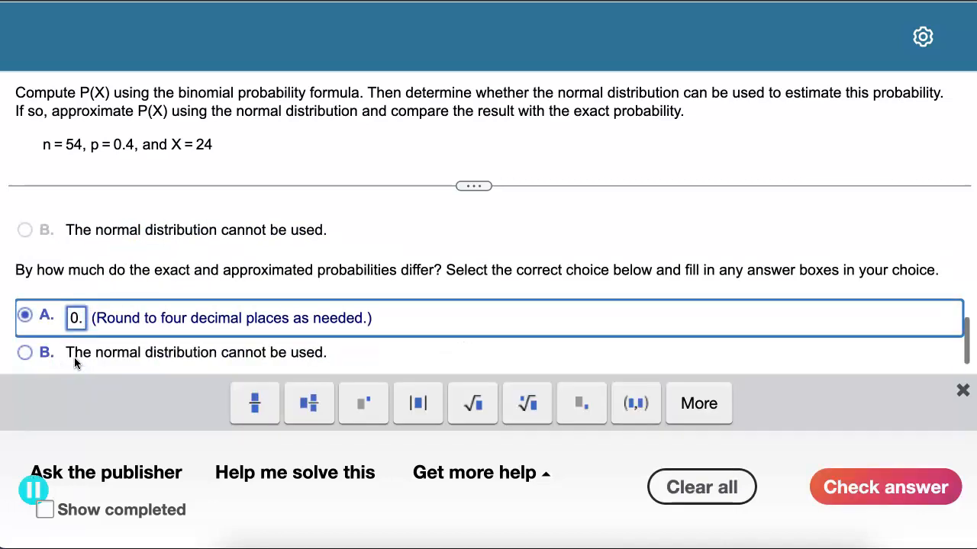
text(00)
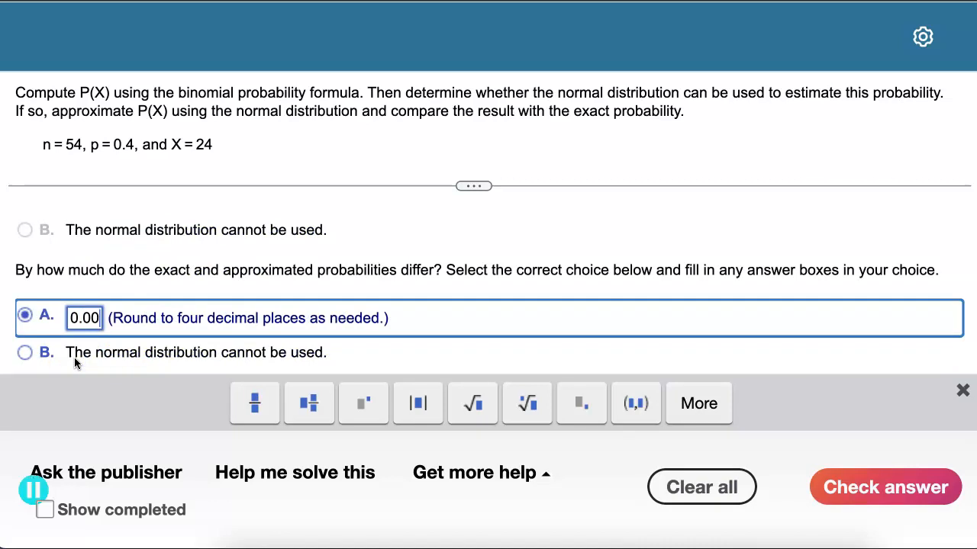
text(13)
click(875, 483)
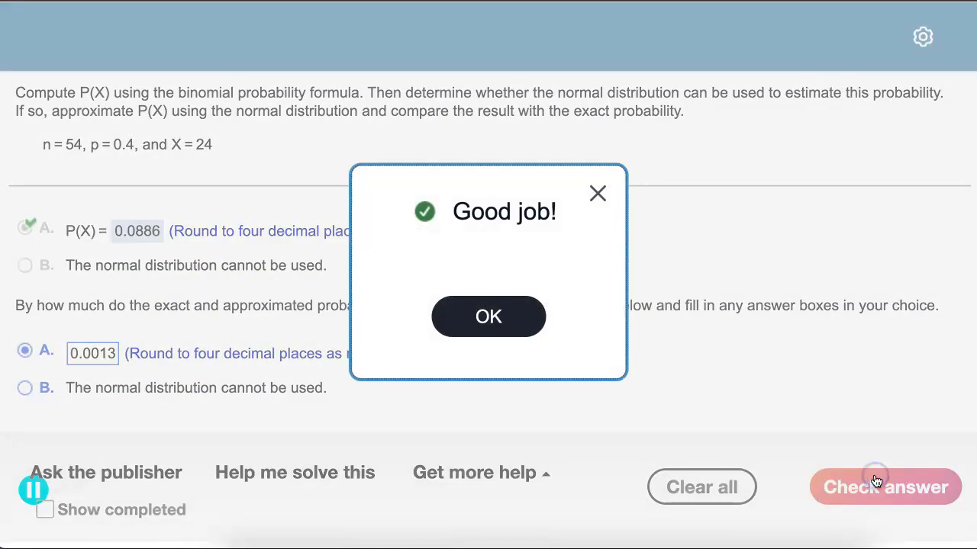
click(475, 318)
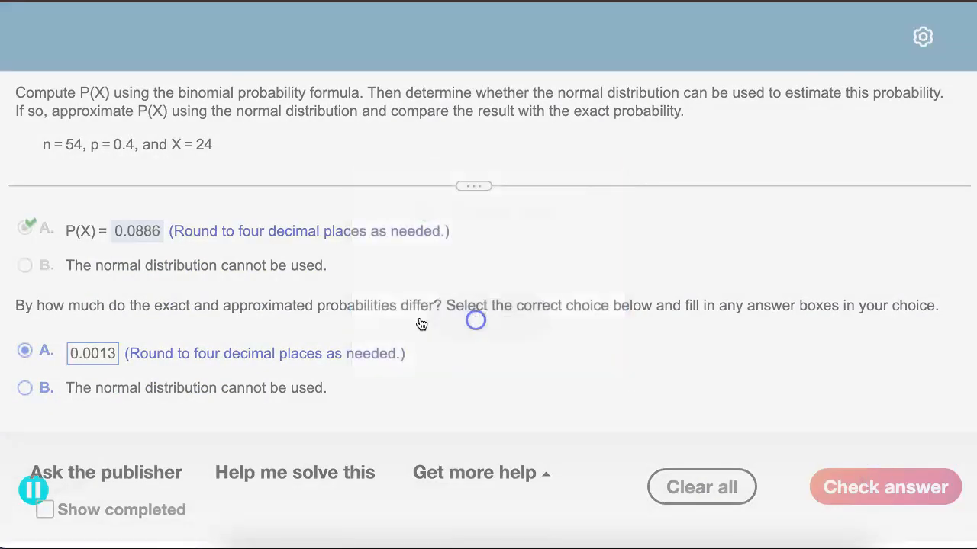